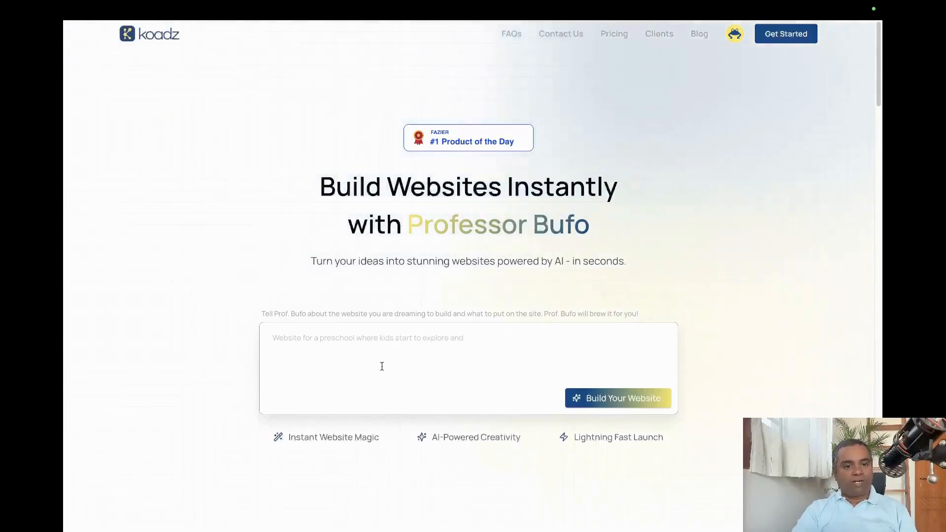
# Submit the prompt for a warmly lit Indian multi-cuisine restaurant website and sign in with LinkedIn.
pyautogui.click(367, 348)
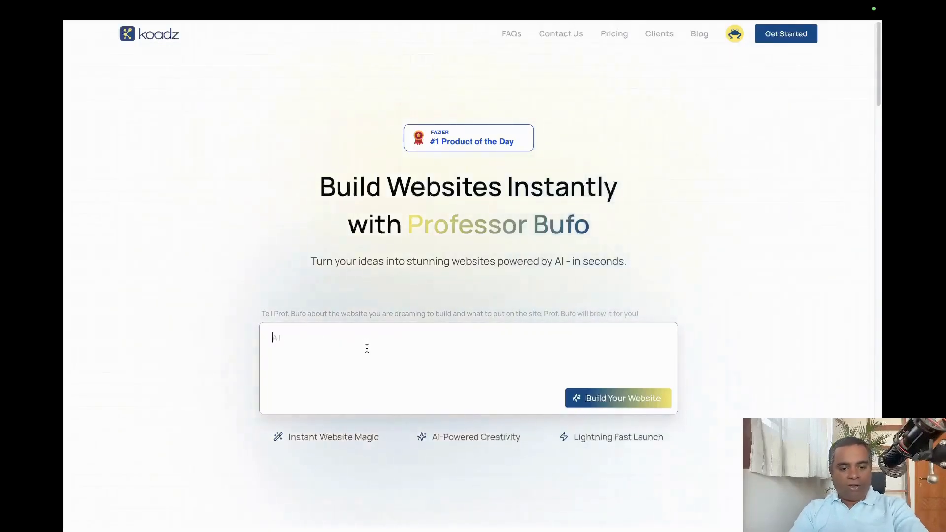
pyautogui.write('A warmly lit Indian multi-cuisine restaurant interior designed for a modern local audience, wooden textures, soft golden lights, minimal traditional decor, neatly arranged tables with a variety of Indian and international dishes, inviting and premium yet affordable feel, calm and welcoming ambiance')
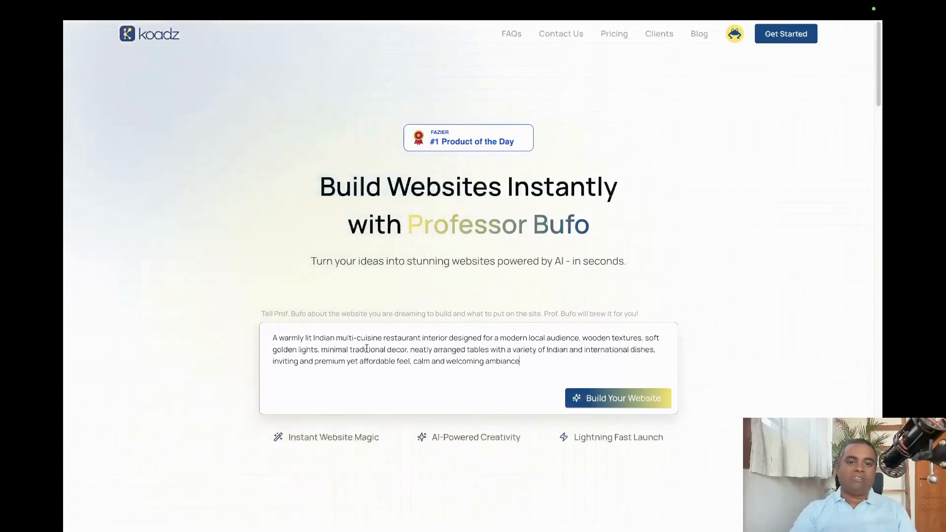
pyautogui.click(637, 403)
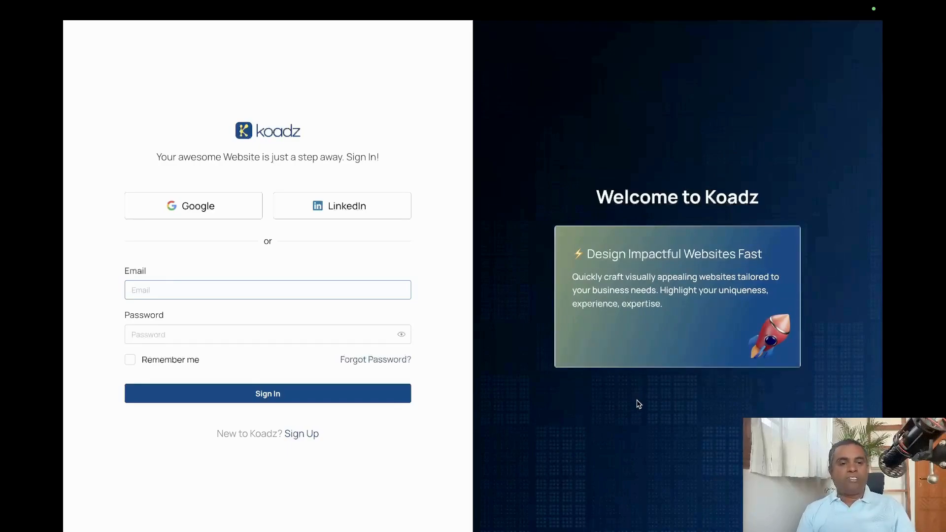
pyautogui.click(366, 214)
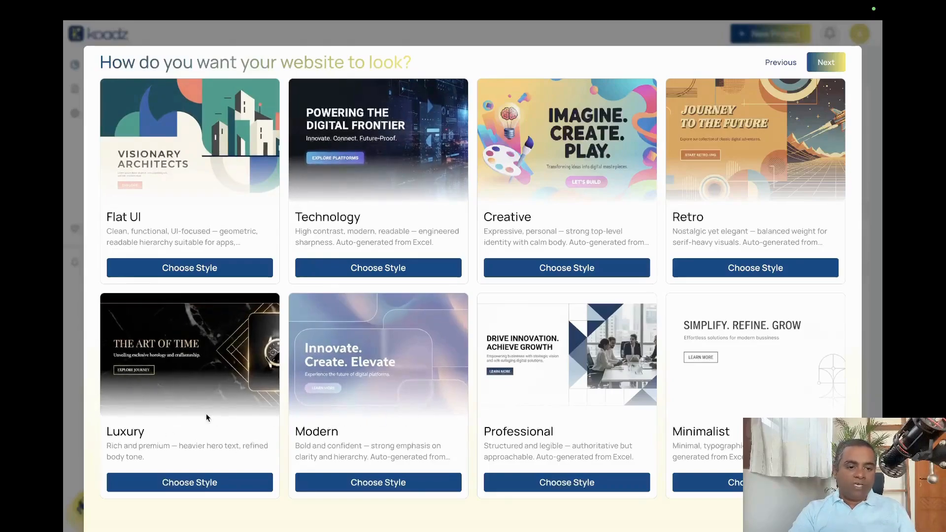
# Build the website in the Luxury style with the Dark Luxe Variant preset as its brand style.
pyautogui.click(206, 485)
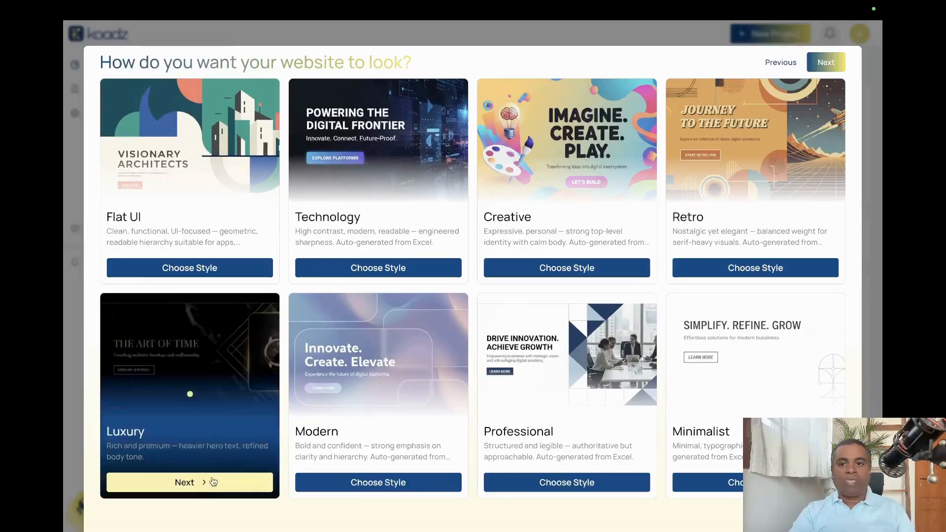
pyautogui.click(216, 484)
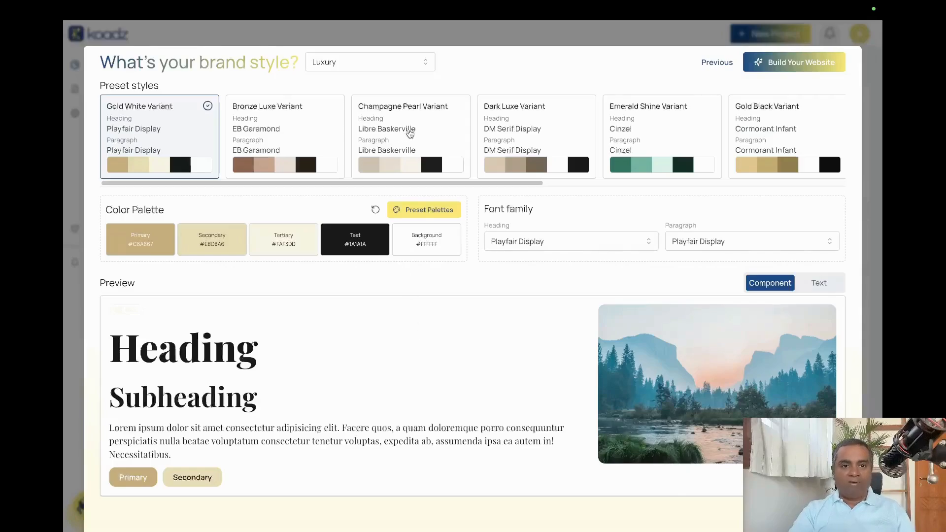
pyautogui.click(408, 130)
pyautogui.click(513, 130)
pyautogui.click(662, 130)
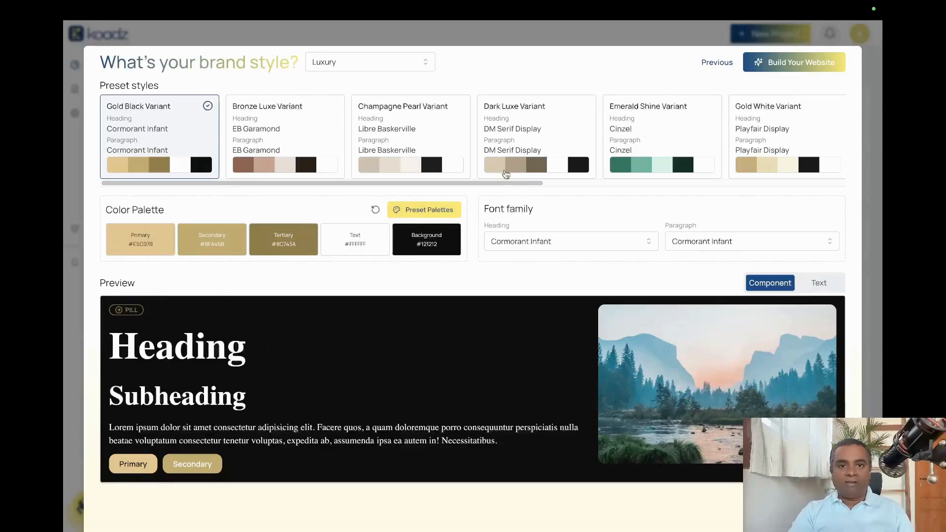
pyautogui.click(534, 133)
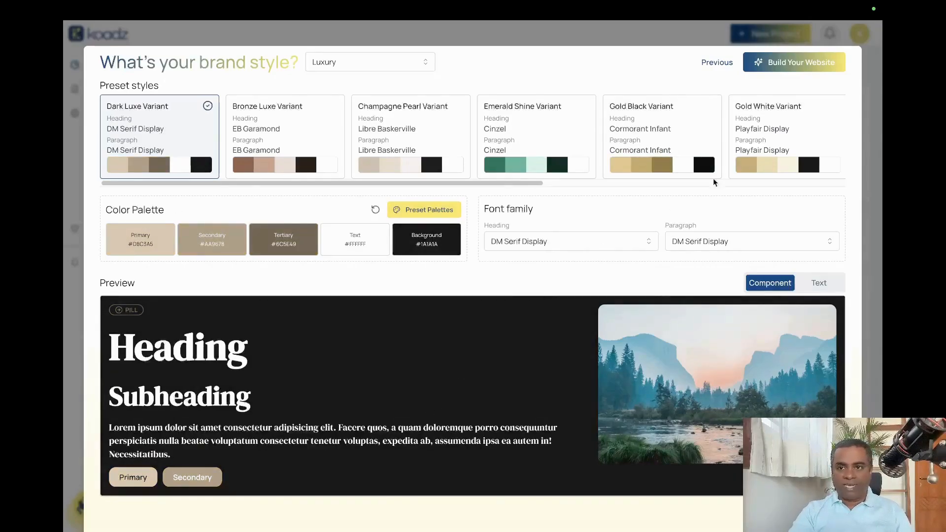
pyautogui.click(820, 71)
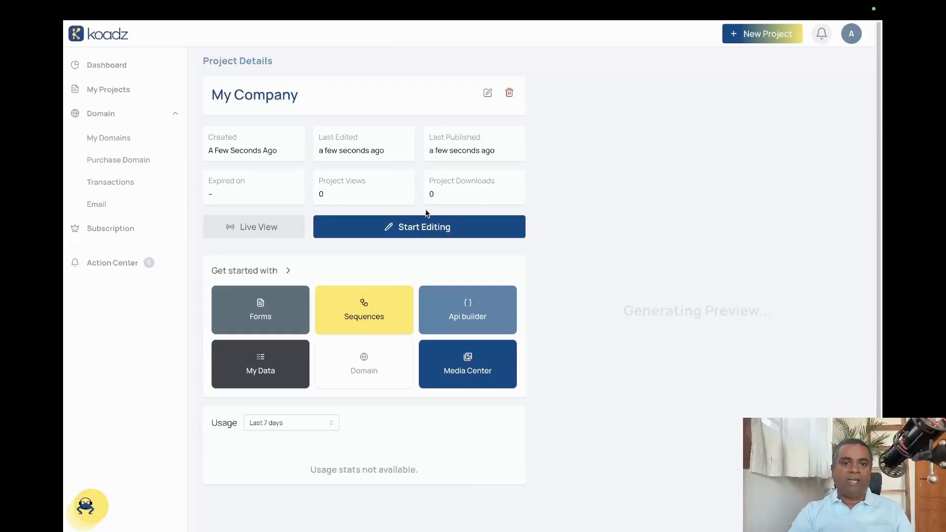
# Open the My Company project for editing and review the generated home page's sections from header to footer.
pyautogui.click(404, 230)
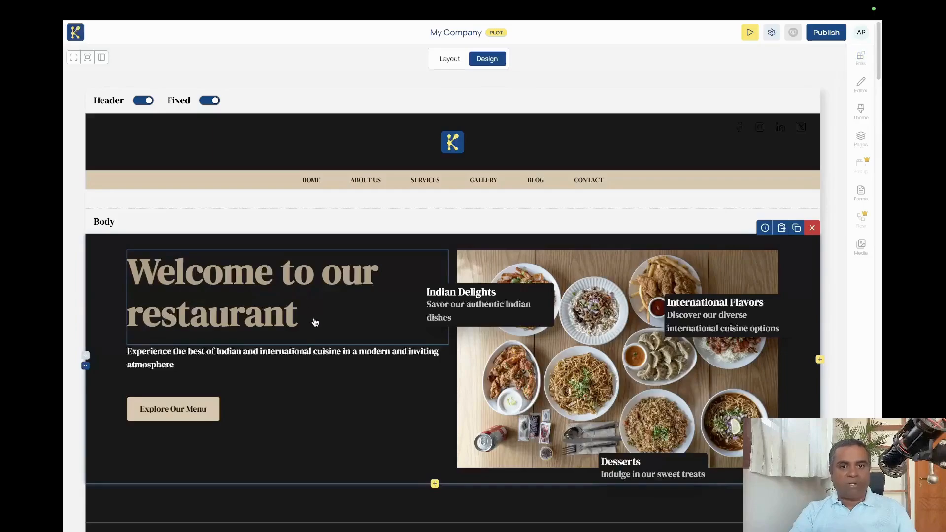
pyautogui.scroll(-1, 582, 340)
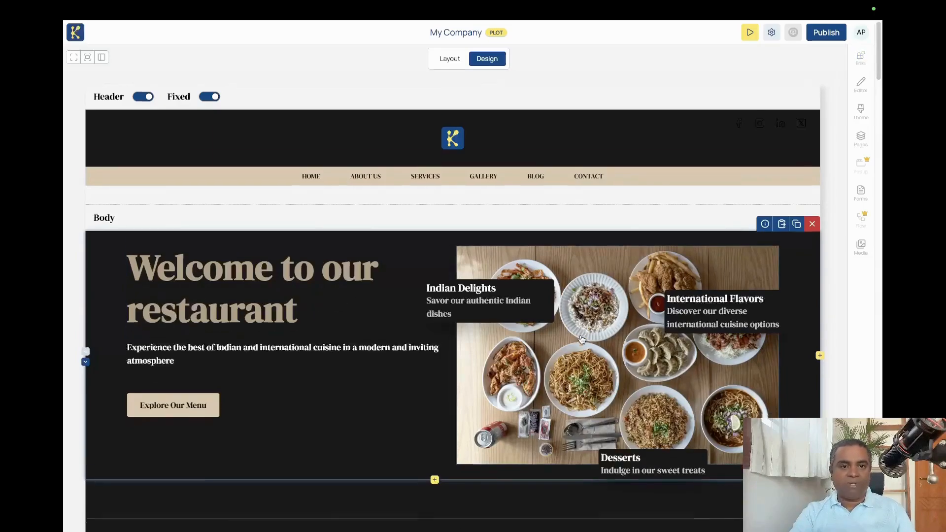
pyautogui.scroll(1, 582, 340)
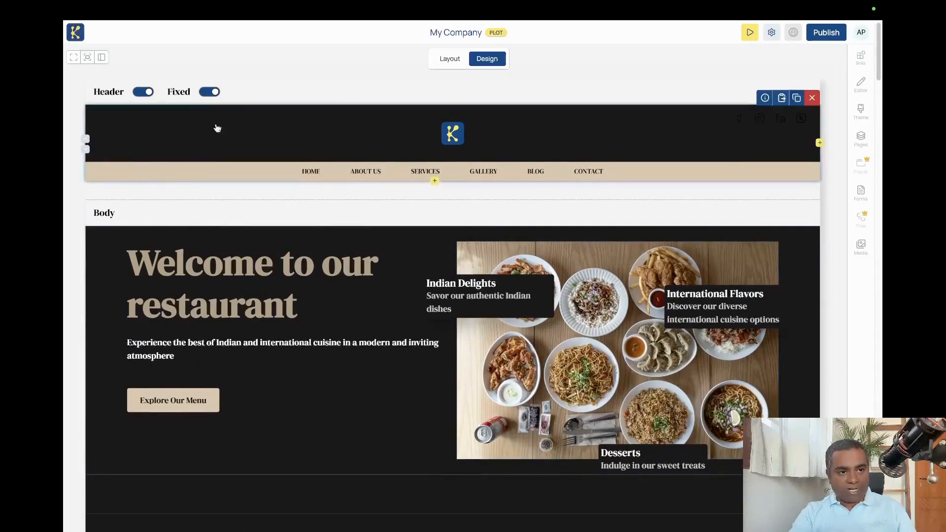
pyautogui.scroll(-20, 129, 200)
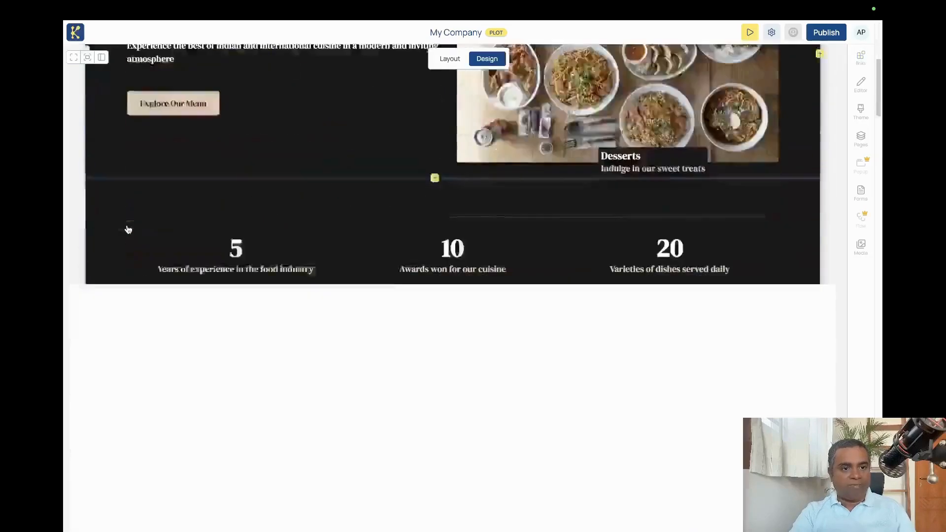
pyautogui.scroll(-20, 127, 229)
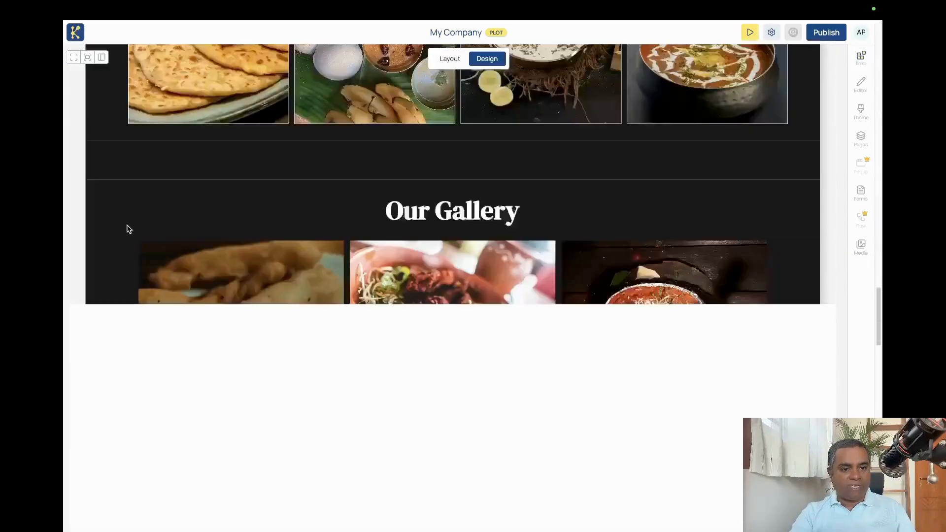
pyautogui.scroll(-6, 128, 229)
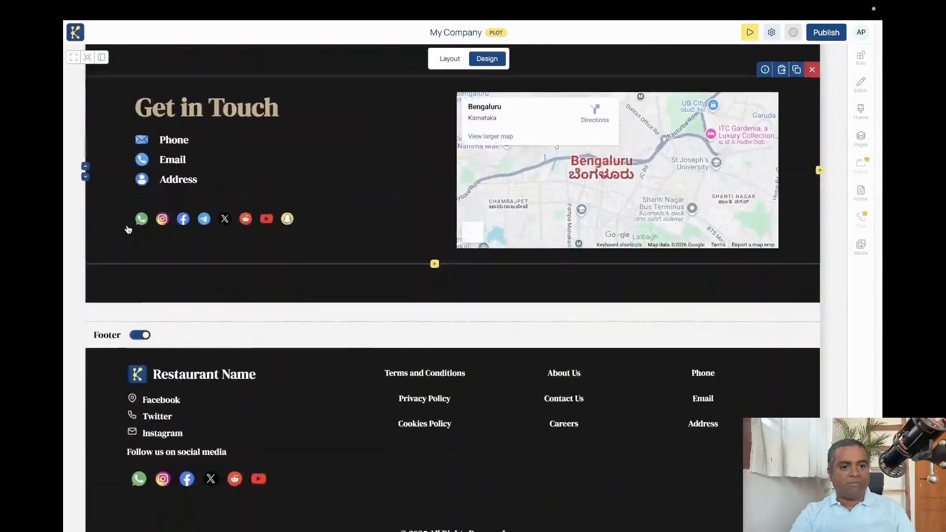
pyautogui.scroll(15, 128, 229)
pyautogui.scroll(15, 128, 230)
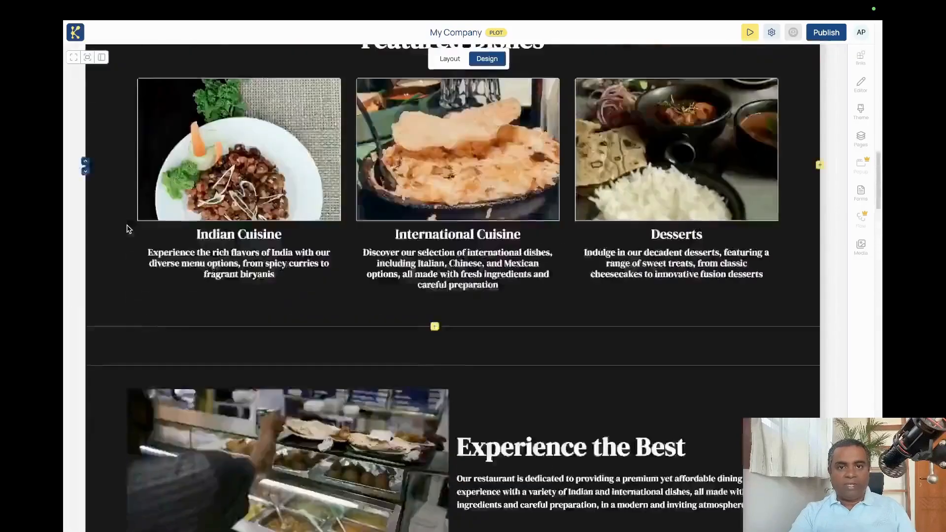
pyautogui.scroll(5, 430, 206)
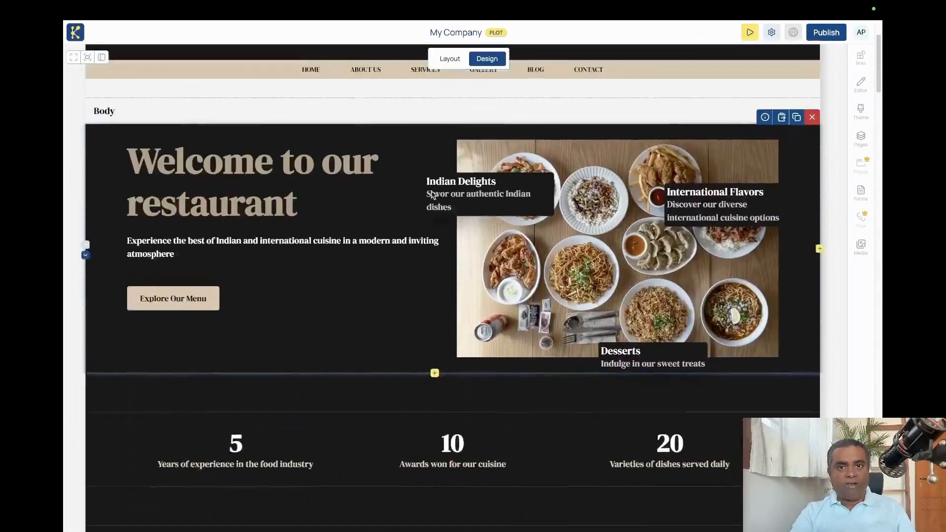
pyautogui.scroll(-3, 386, 168)
pyautogui.scroll(-7, 387, 169)
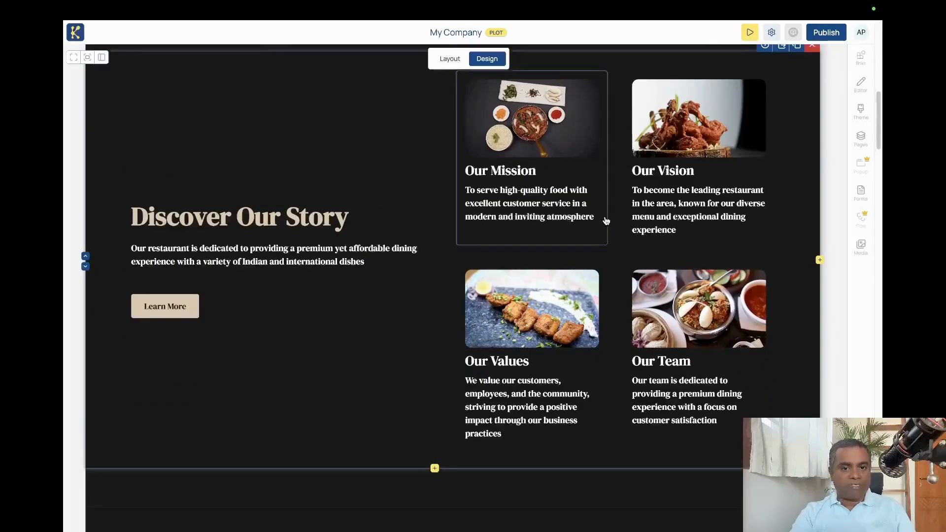
pyautogui.scroll(-7, 606, 217)
pyautogui.scroll(-12, 650, 254)
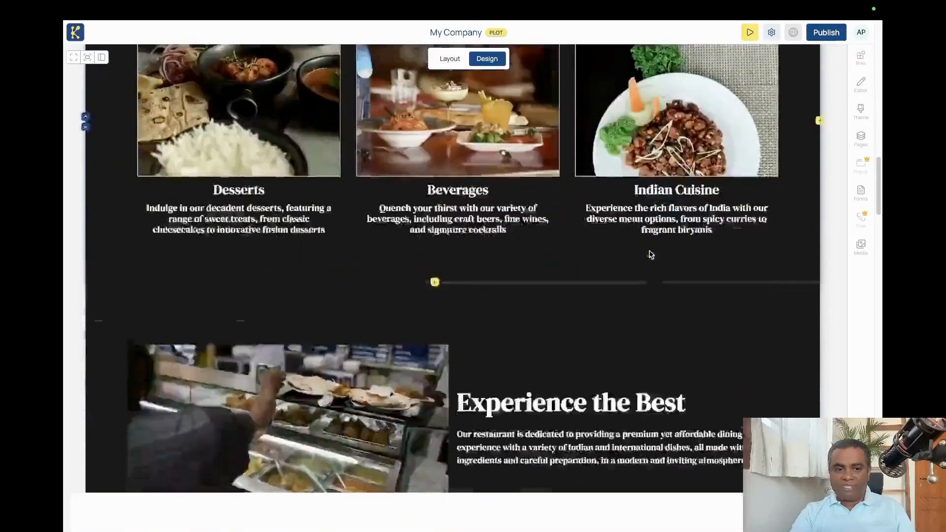
pyautogui.scroll(-10, 651, 254)
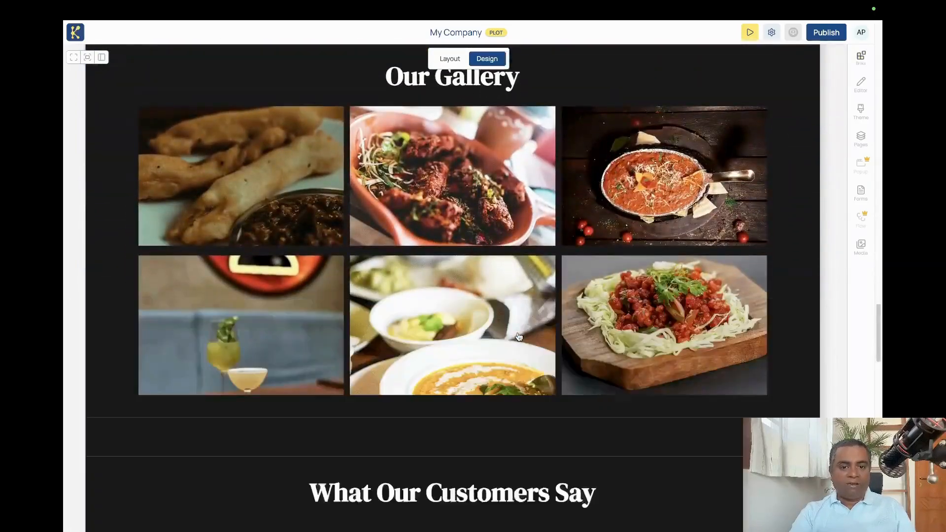
pyautogui.scroll(-14, 518, 337)
pyautogui.scroll(5, 503, 356)
pyautogui.scroll(3, 502, 356)
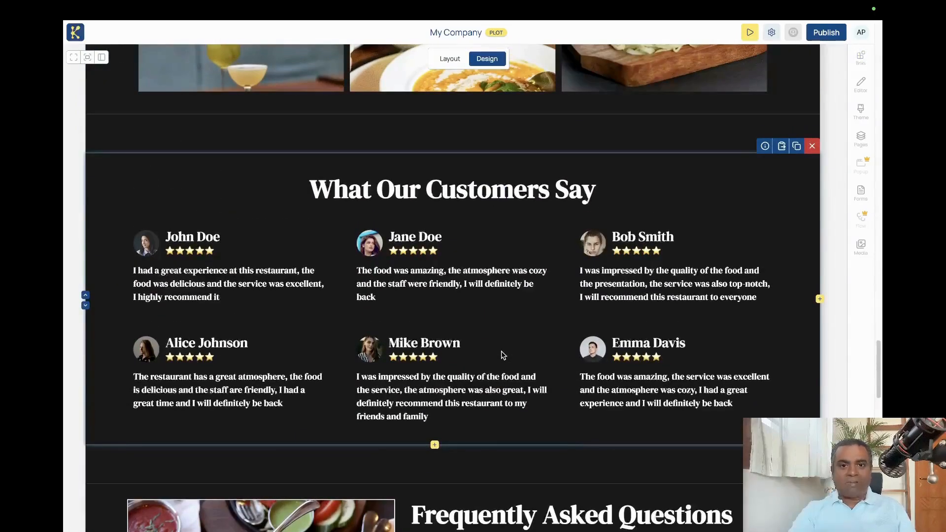
pyautogui.scroll(12, 503, 355)
pyautogui.scroll(15, 502, 356)
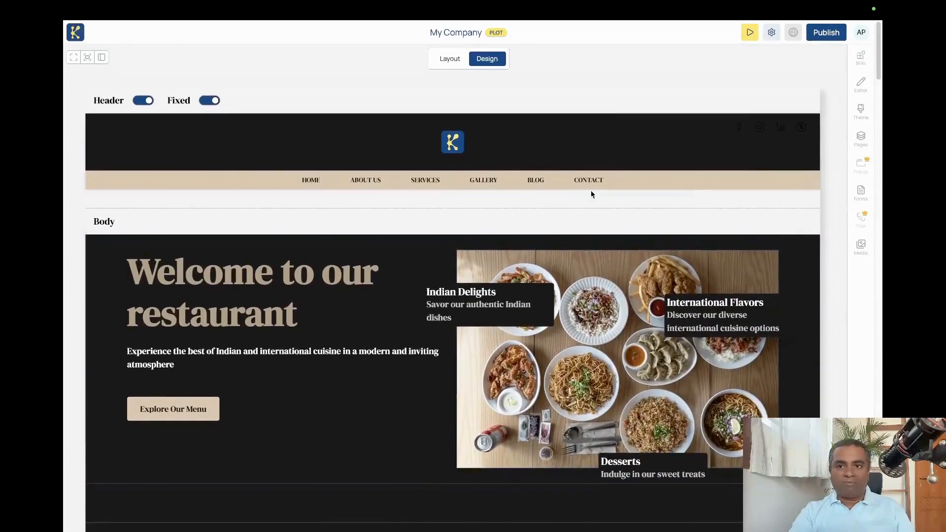
# Preview the website and examine its layout at tablet and mobile sizes.
pyautogui.click(750, 33)
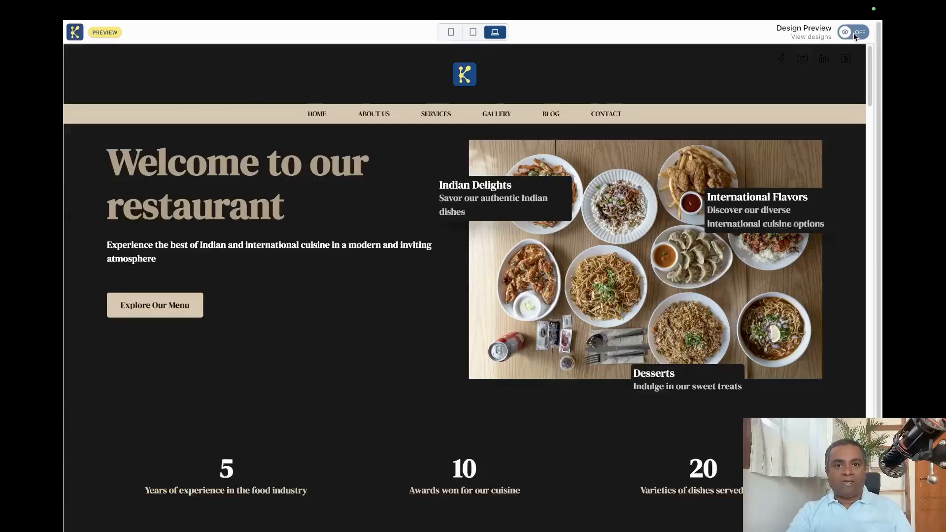
pyautogui.click(472, 33)
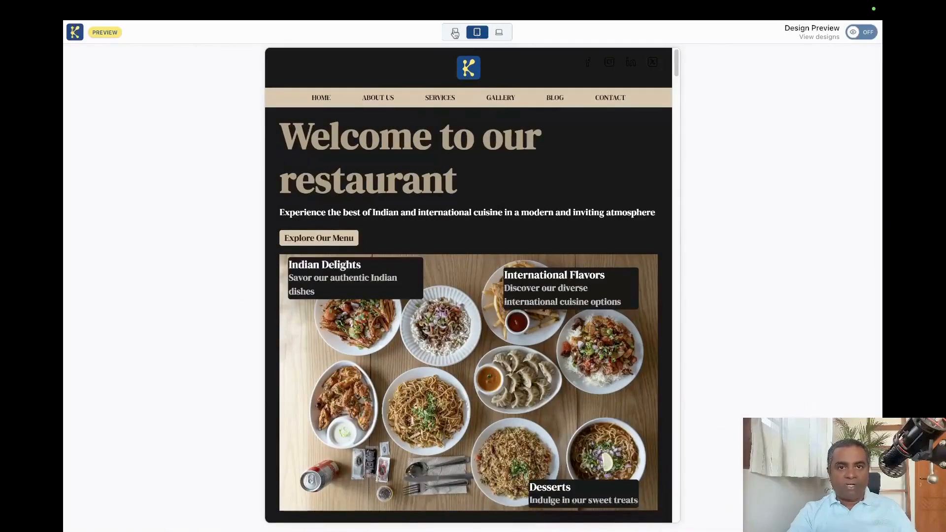
pyautogui.scroll(-8, 483, 198)
pyautogui.scroll(-10, 483, 197)
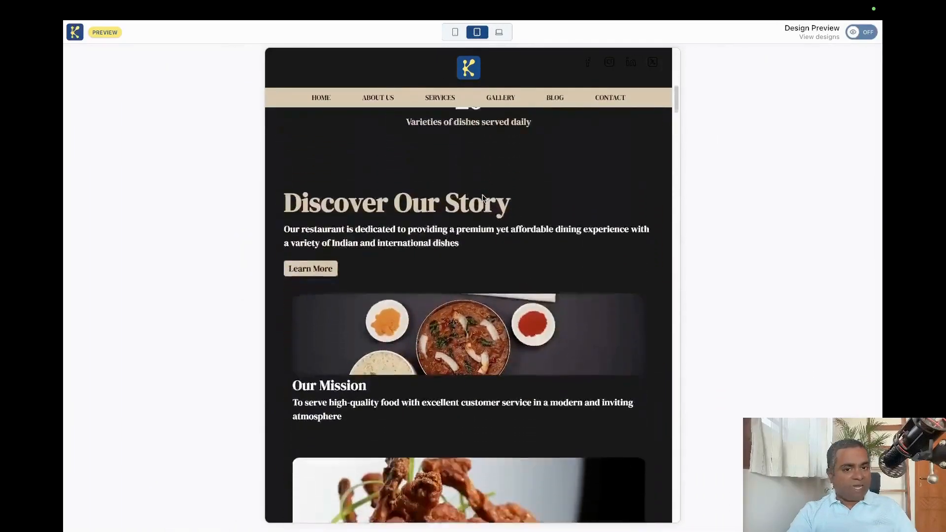
pyautogui.click(455, 32)
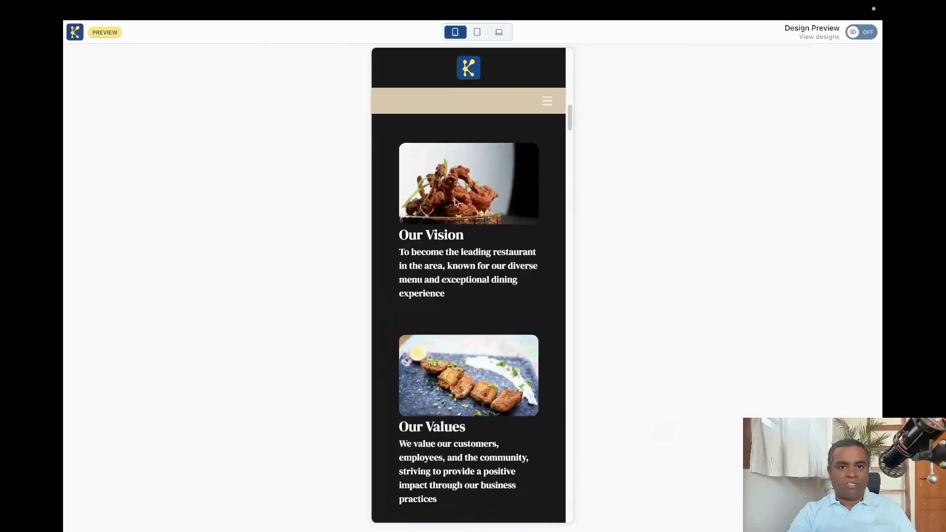
pyautogui.scroll(-5, 443, 262)
pyautogui.scroll(-10, 443, 261)
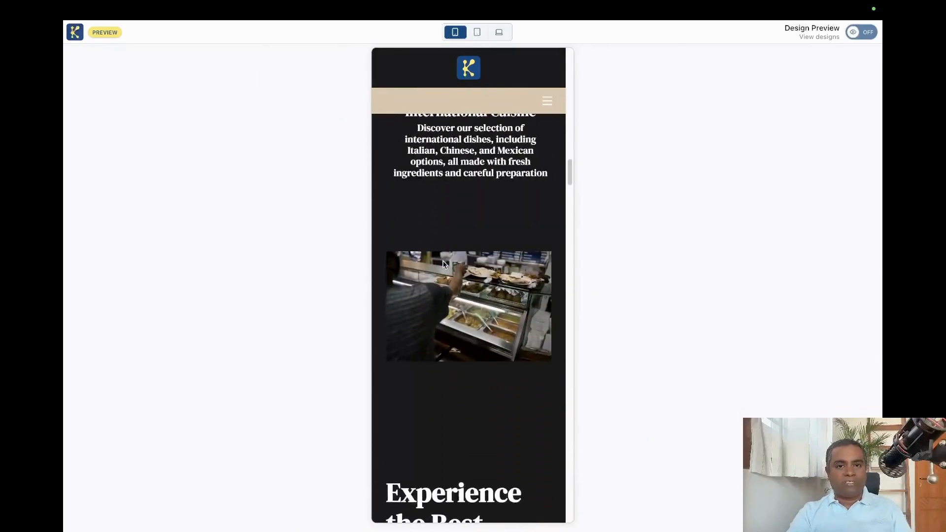
pyautogui.scroll(-5, 443, 264)
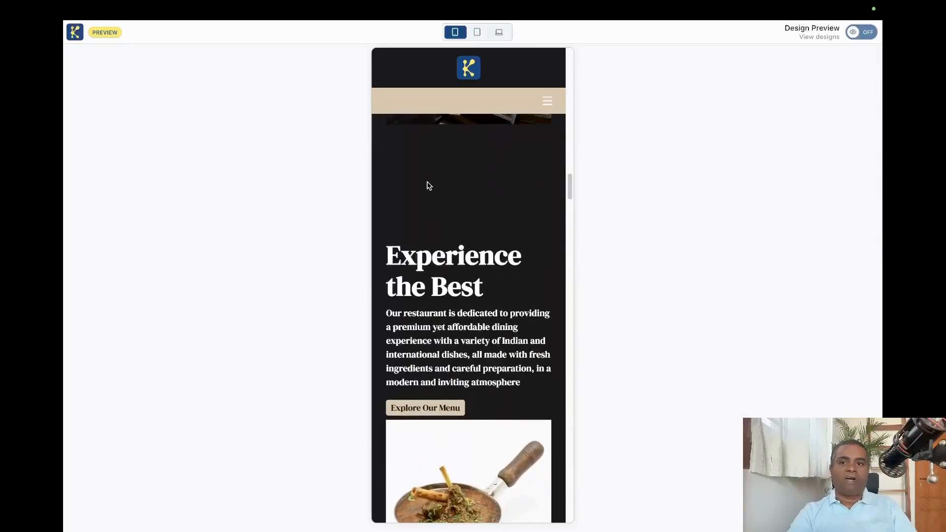
# Return to the My Company editor, publish the site with its default URL, and open the live website.
pyautogui.moveTo(312, 5)
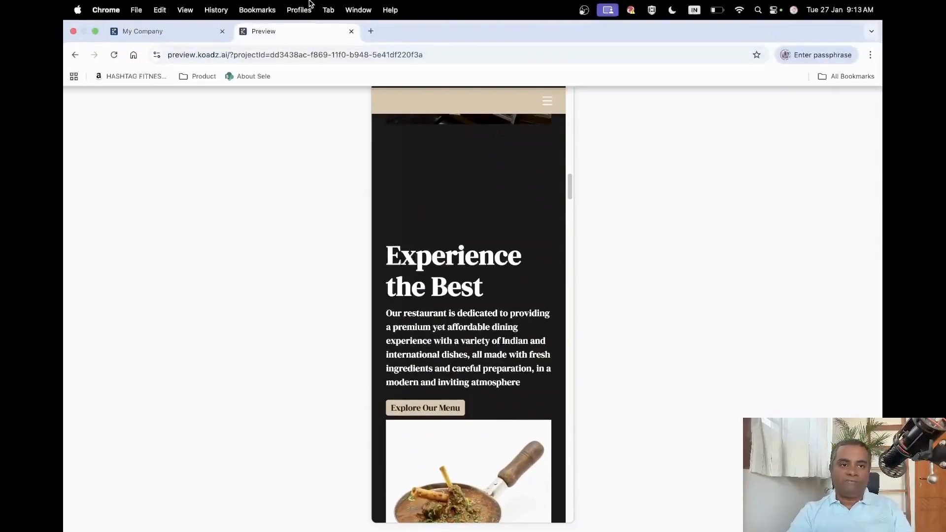
pyautogui.click(180, 34)
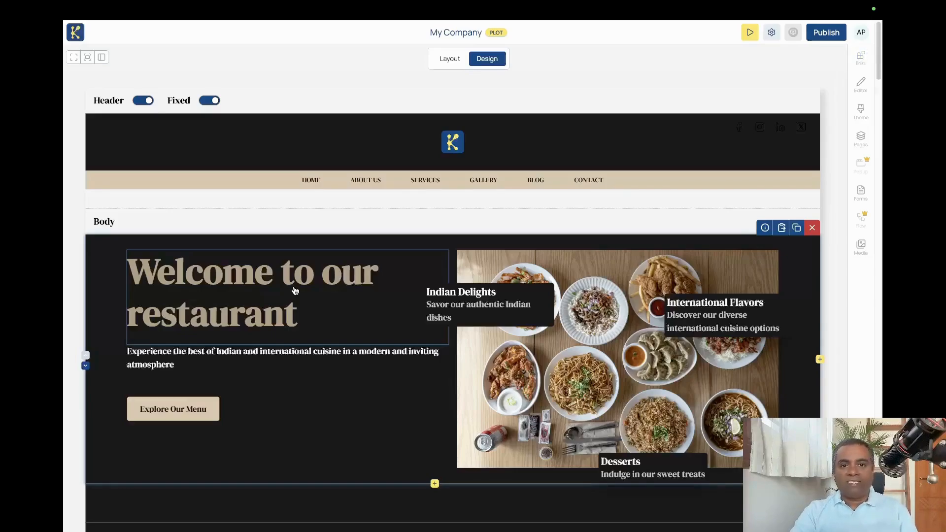
pyautogui.click(826, 33)
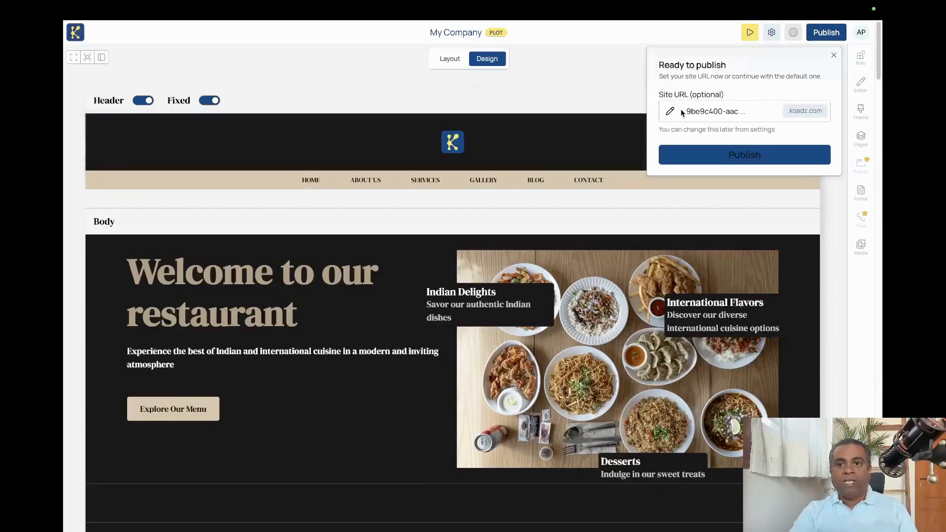
pyautogui.moveTo(687, 112); pyautogui.dragTo(735, 113)
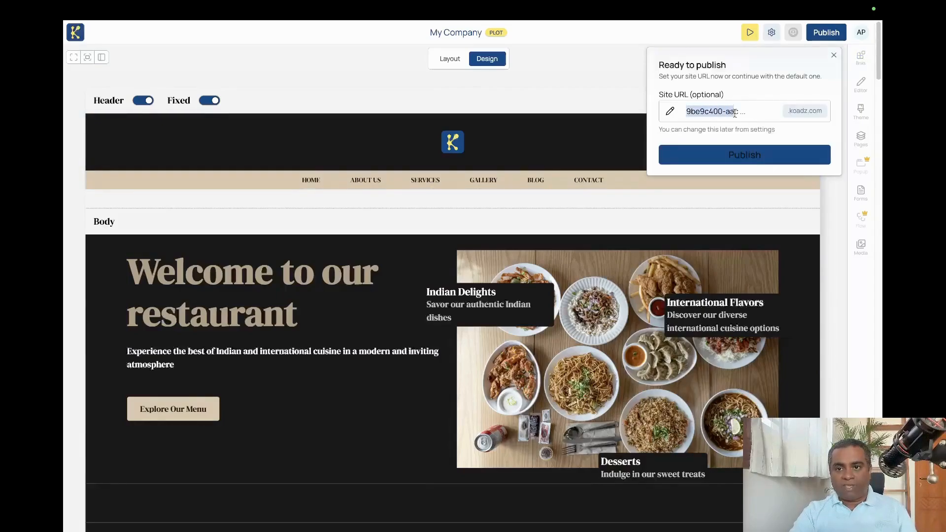
pyautogui.click(723, 113)
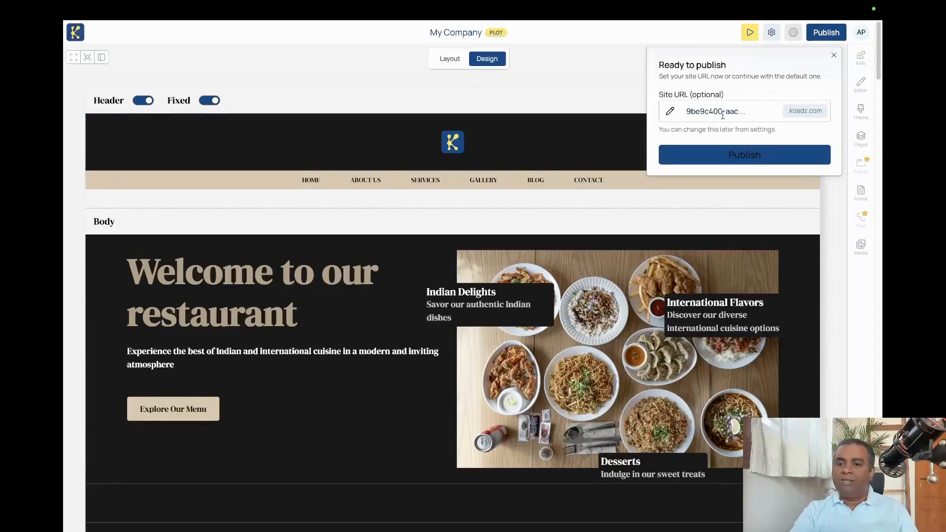
pyautogui.click(734, 156)
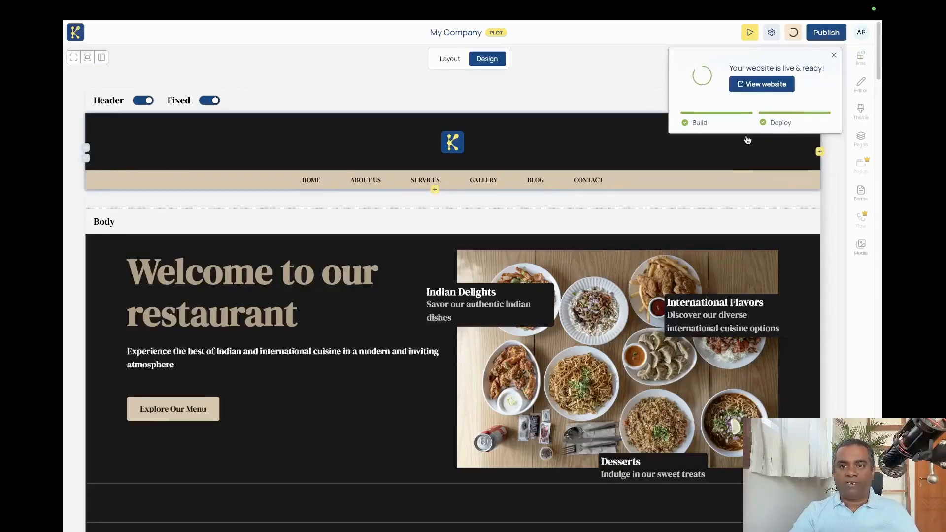
pyautogui.click(765, 85)
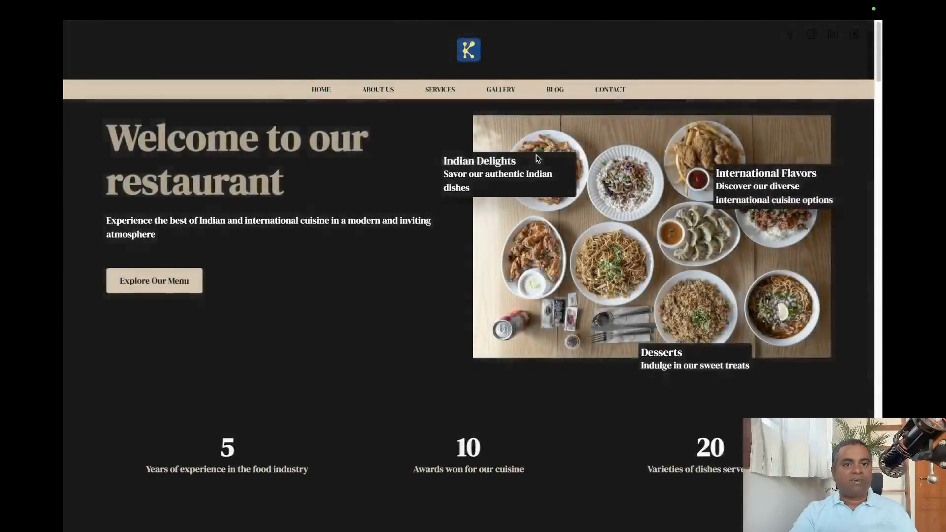
# Review the published restaurant home page from the welcome banner through the story, featured dishes and gallery sections.
pyautogui.scroll(-10, 538, 158)
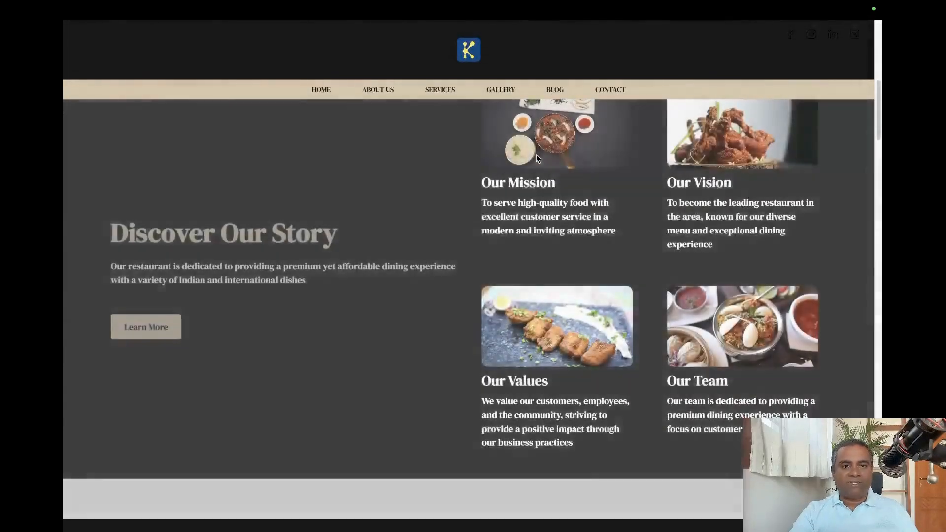
pyautogui.scroll(-1, 537, 158)
pyautogui.scroll(-2, 353, 169)
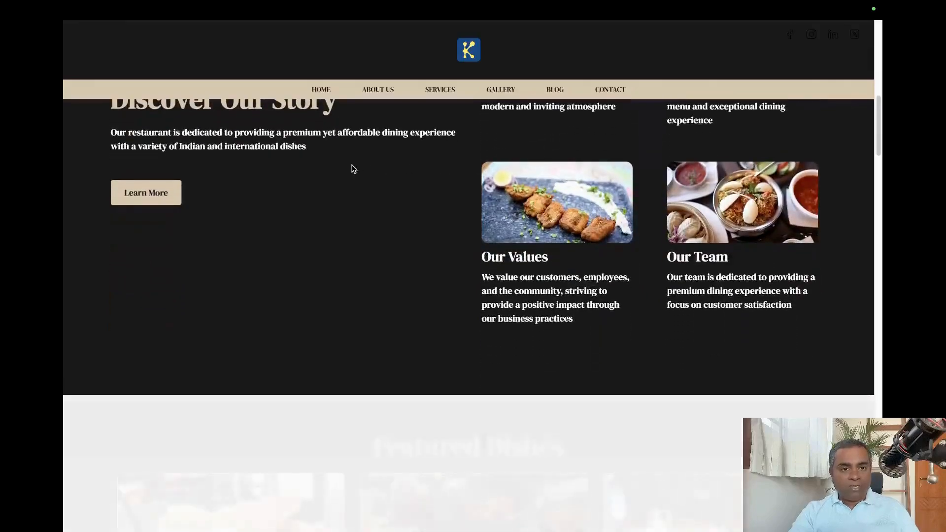
pyautogui.scroll(-8, 355, 205)
pyautogui.scroll(-10, 356, 205)
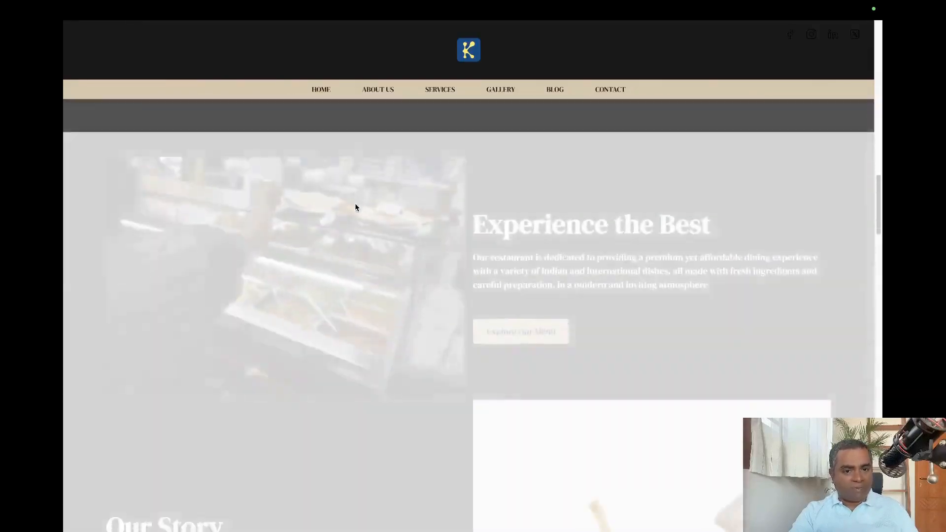
pyautogui.scroll(-8, 357, 207)
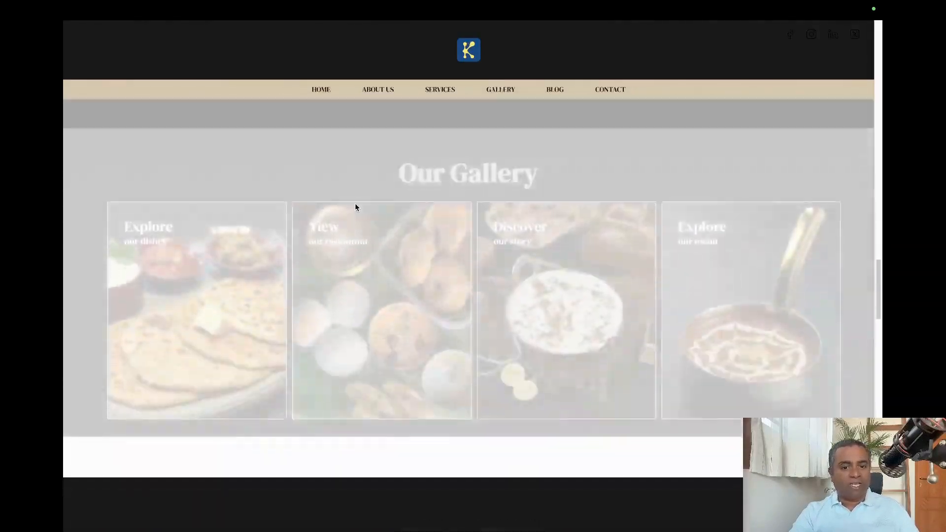
pyautogui.scroll(-15, 355, 203)
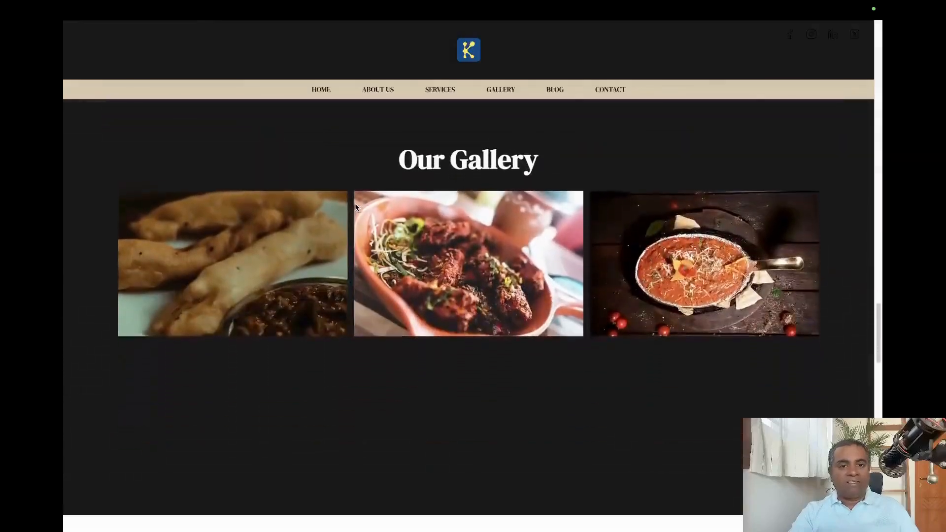
pyautogui.scroll(20, 355, 203)
pyautogui.scroll(15, 355, 207)
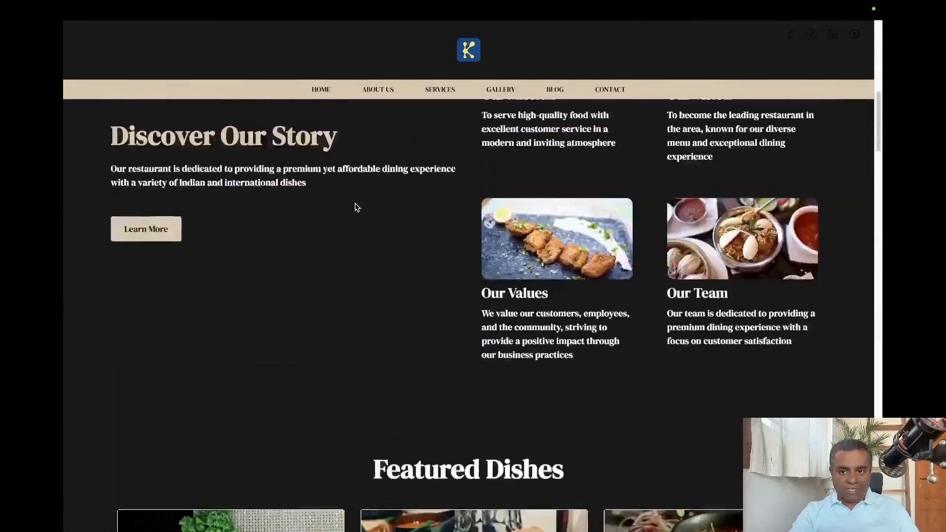